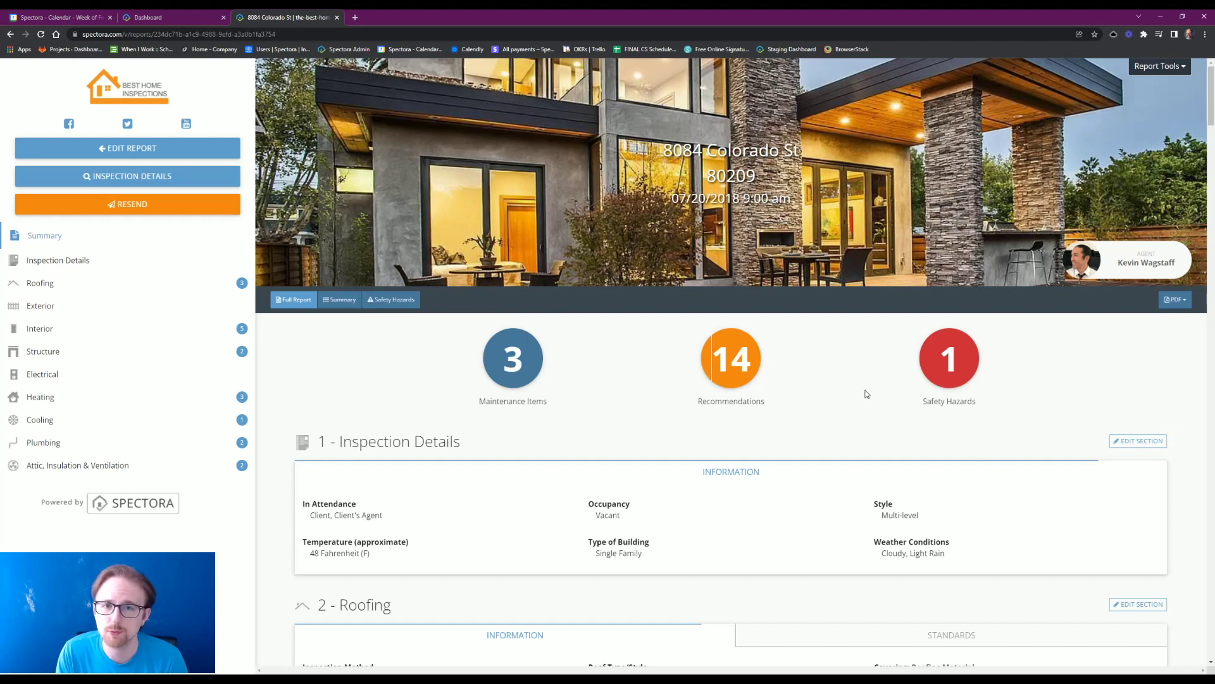
Step: Start a repair request named Repair Request List, keeping Original Report Order sorting
click(1181, 72)
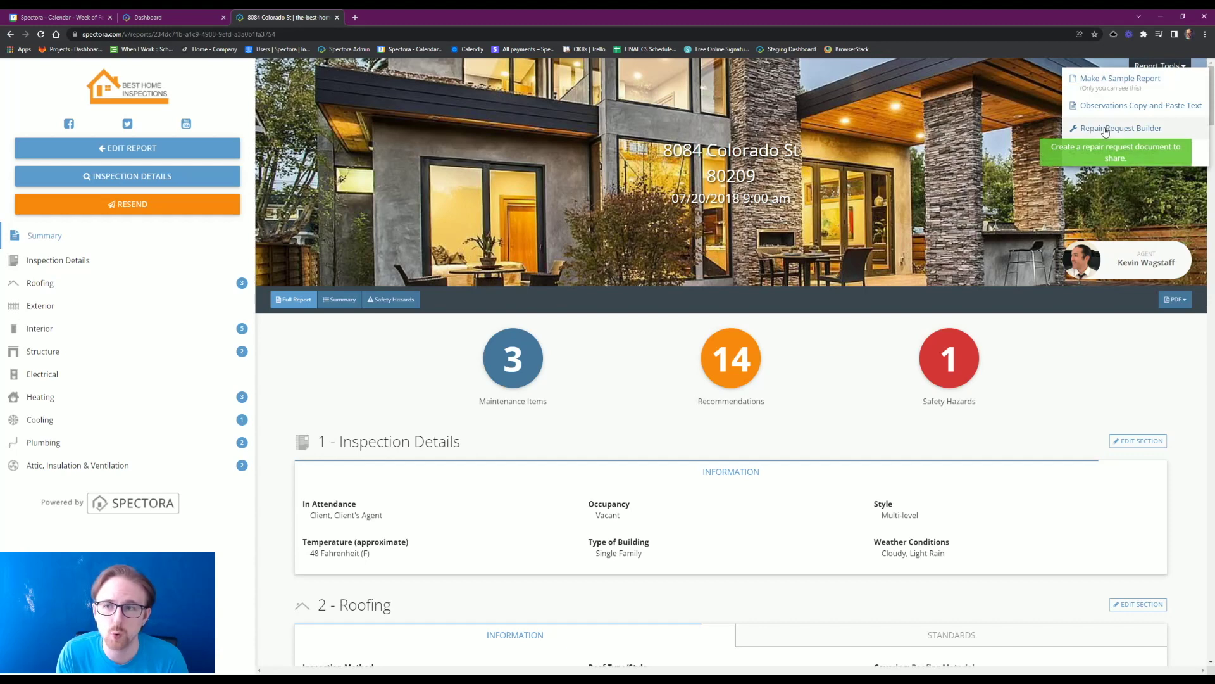
click(1106, 130)
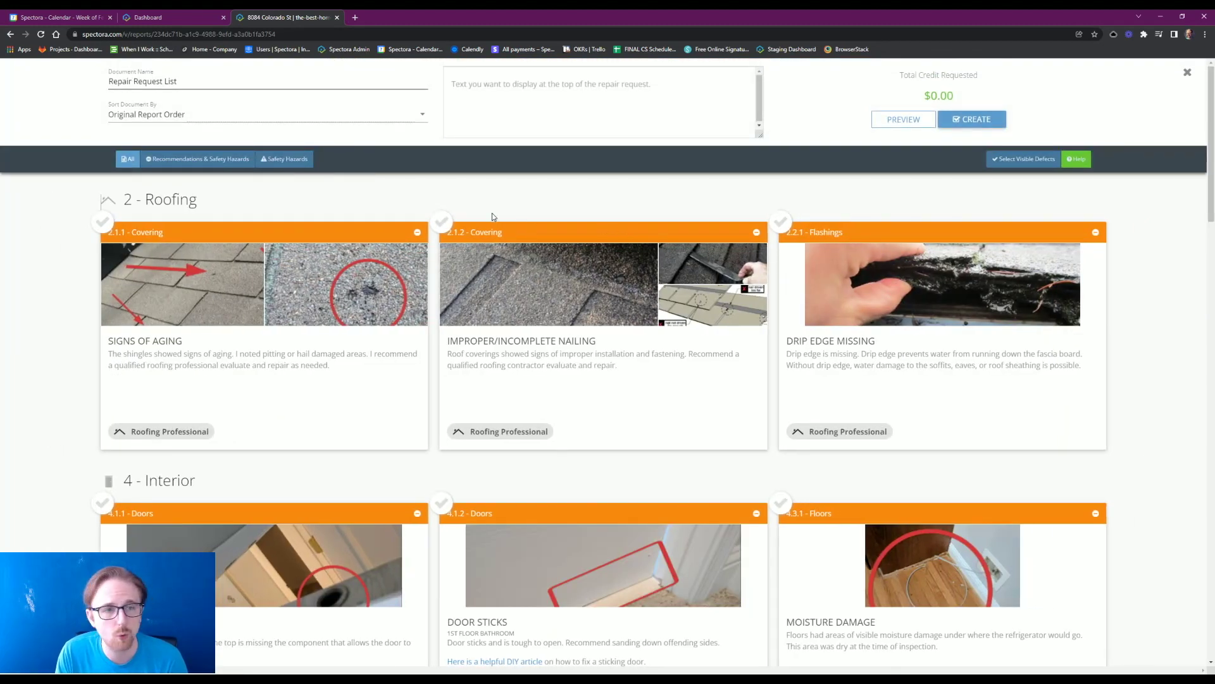
click(114, 80)
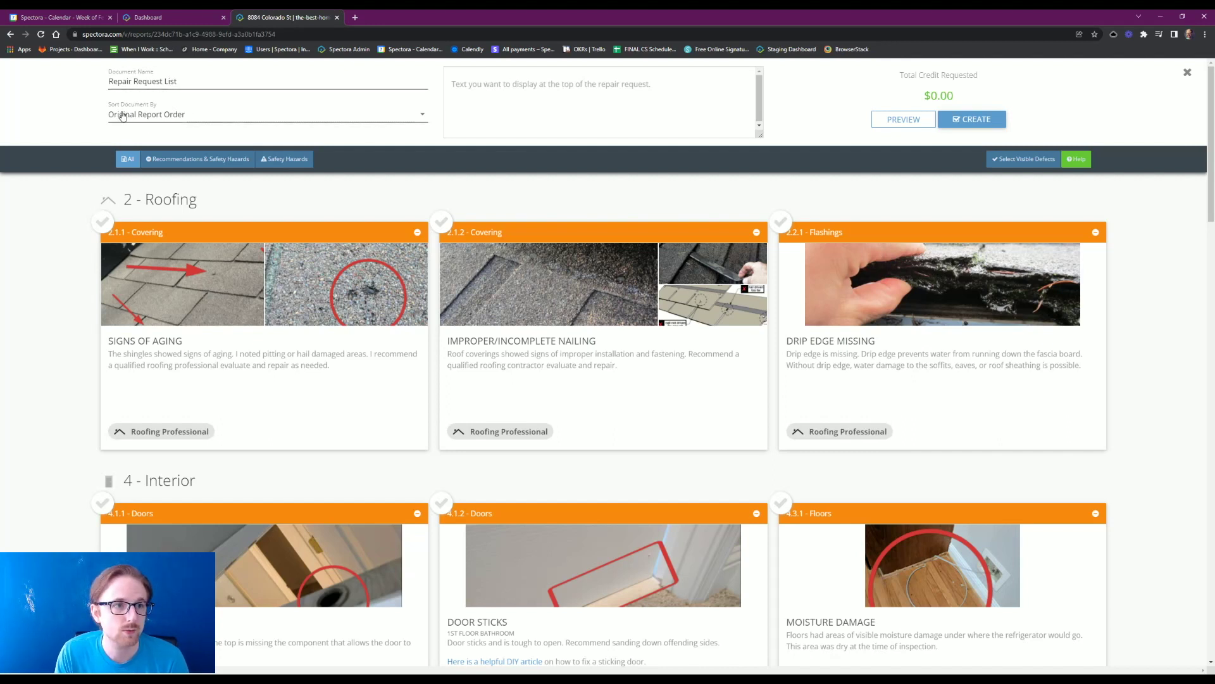
click(282, 118)
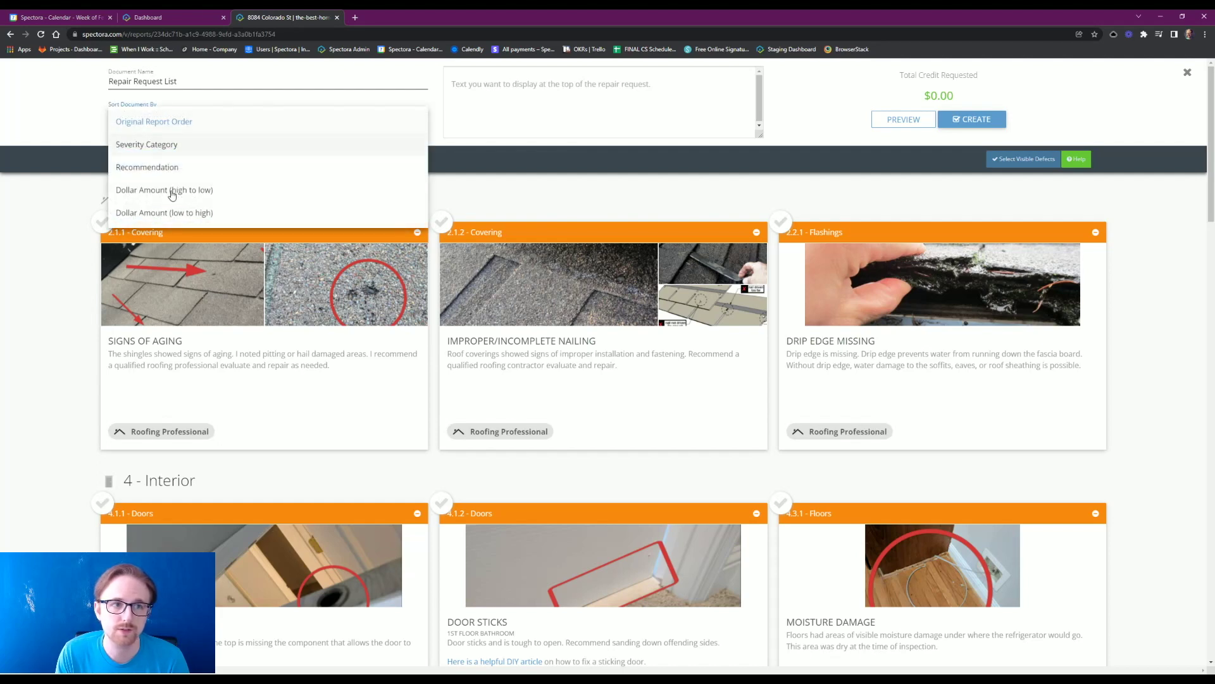
click(143, 123)
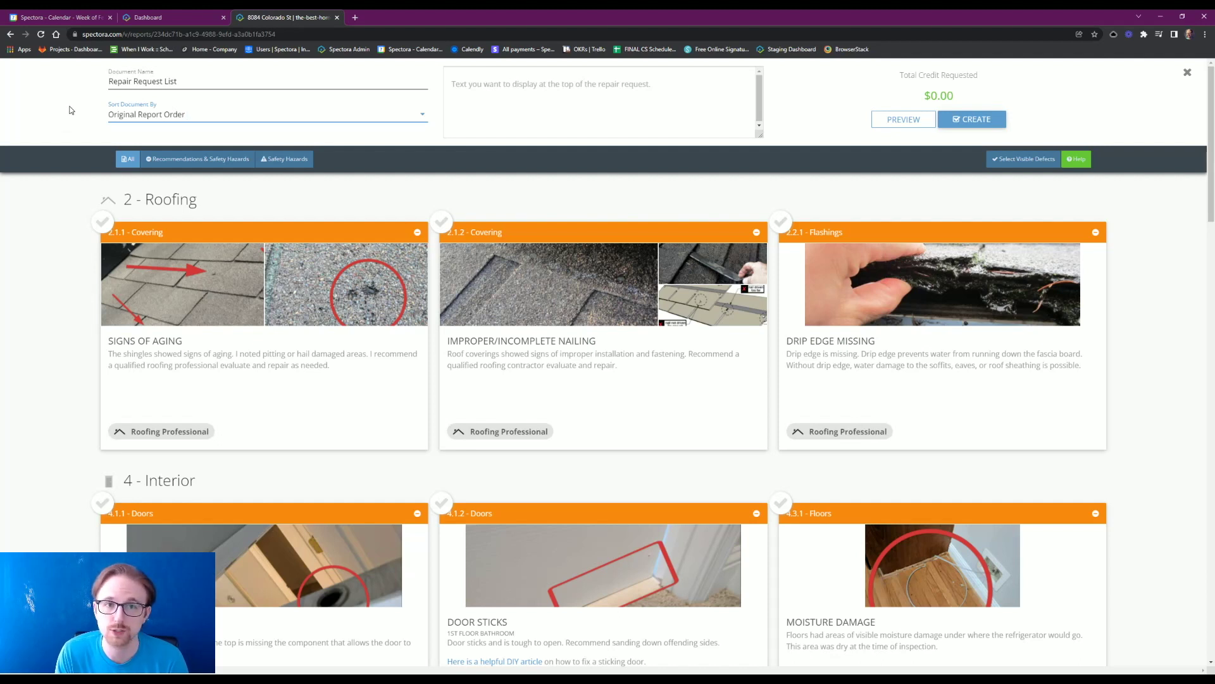
Step: Write the intro text 'All repairs will be done by a qualified professional.'
click(478, 86)
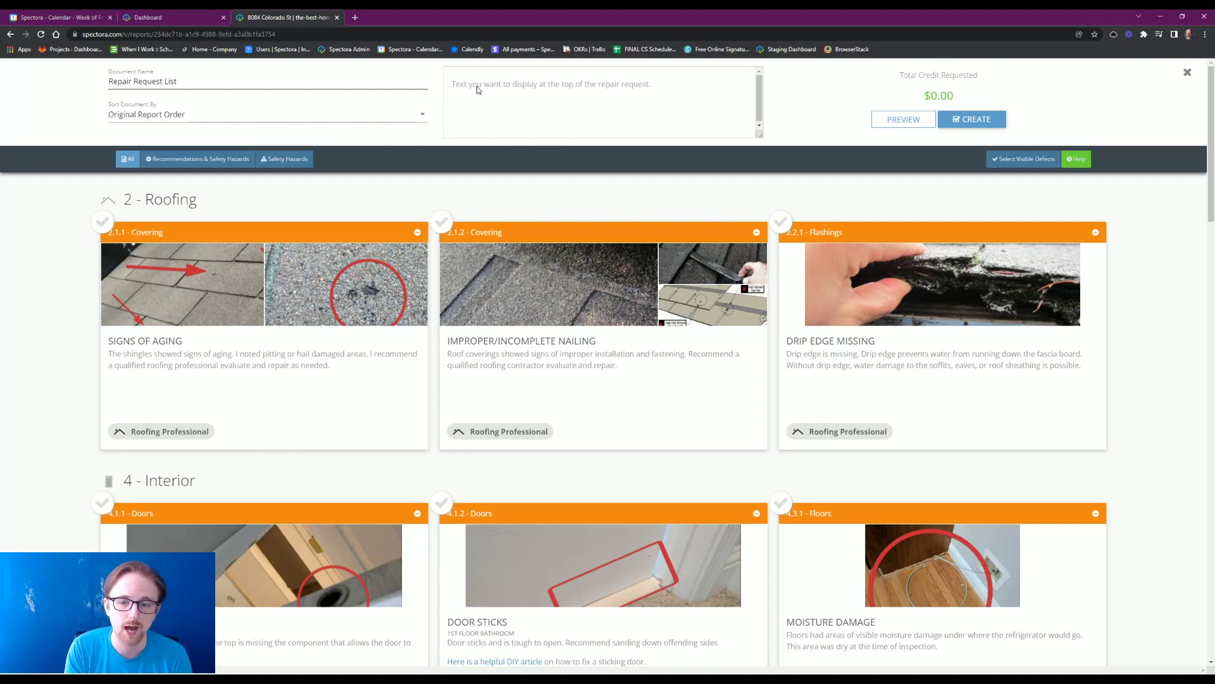
text(All repairs w)
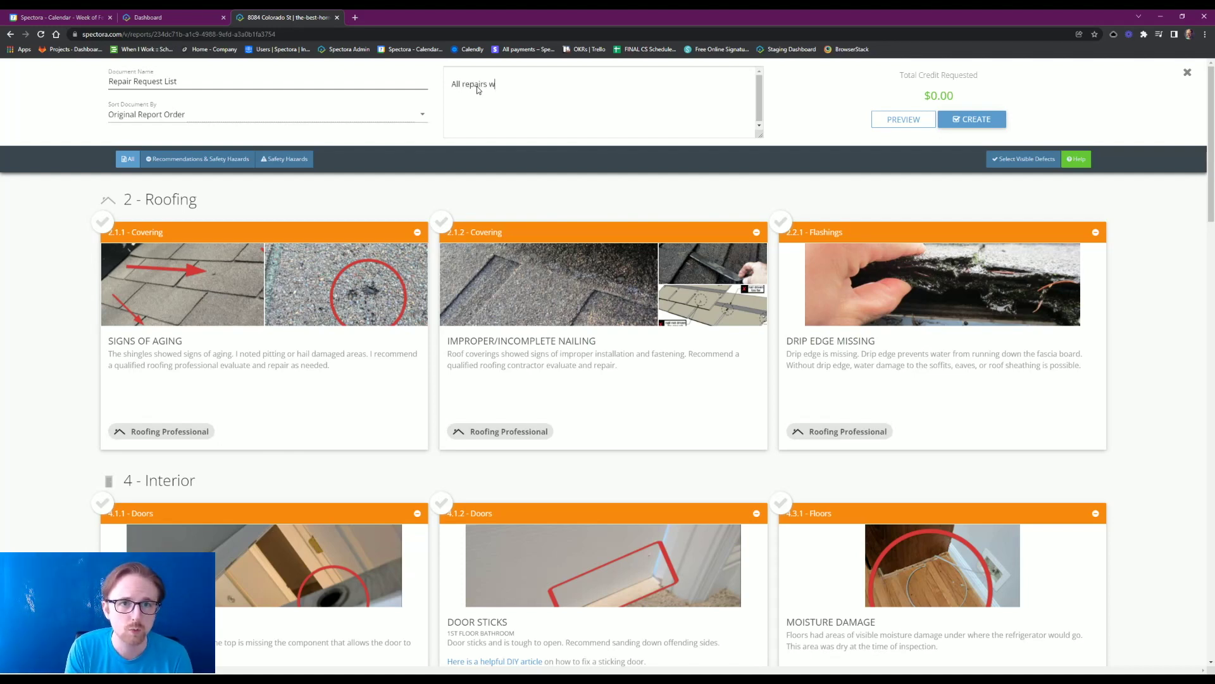
text(ill be done by a quali)
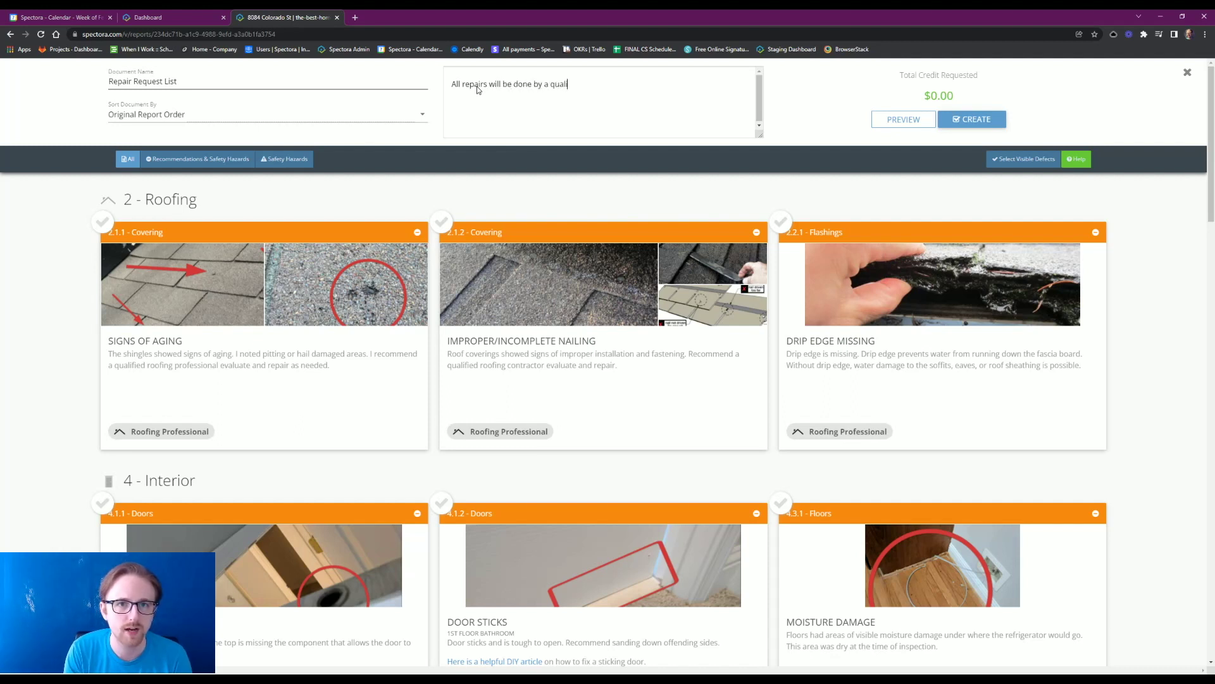
text(fied profession)
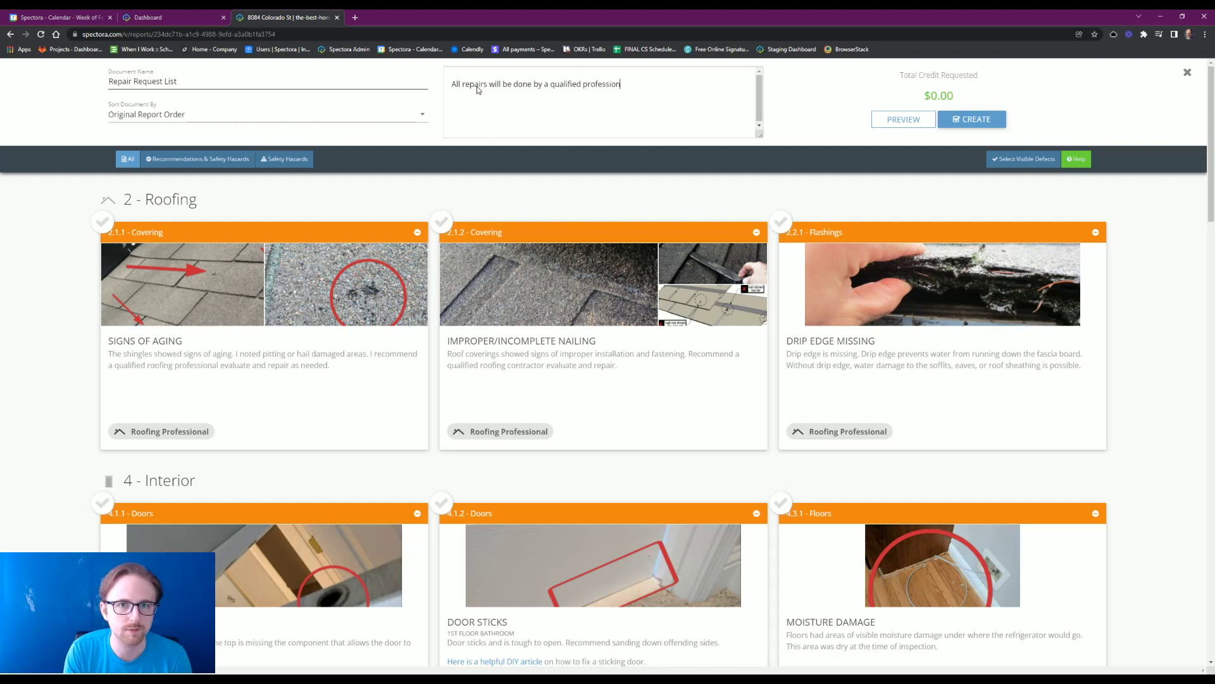
text(al.)
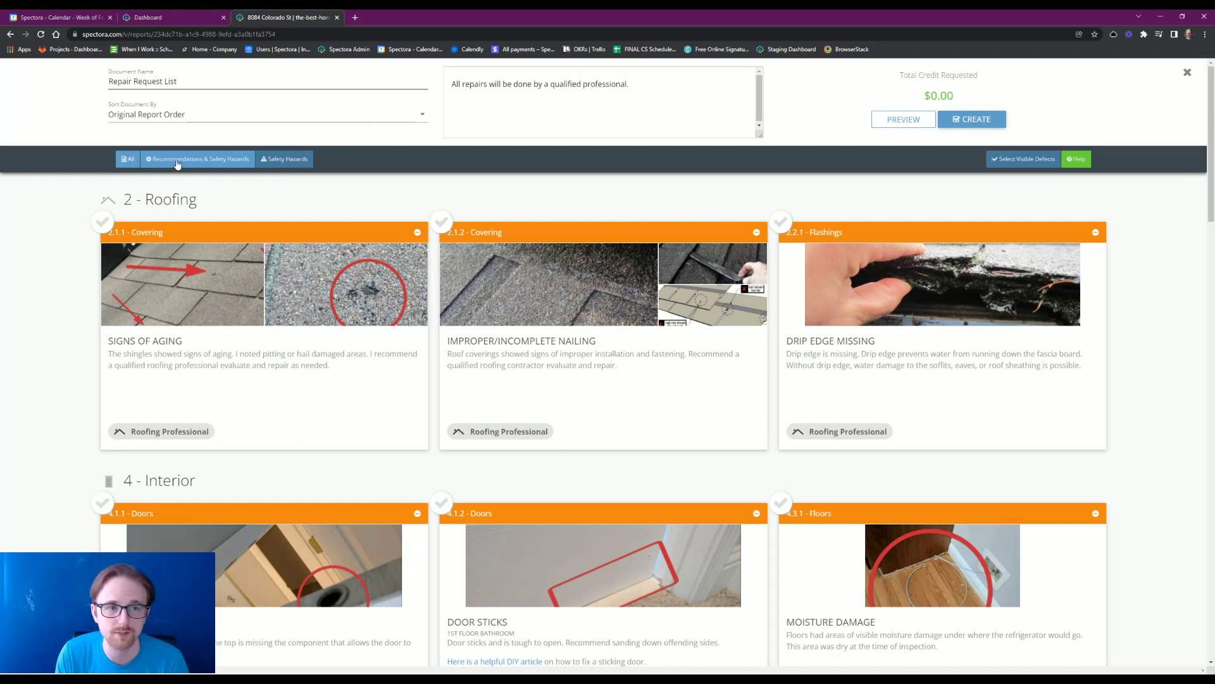
Step: Try the Safety Hazards and Recommendations filters, then return to showing all defects
click(279, 164)
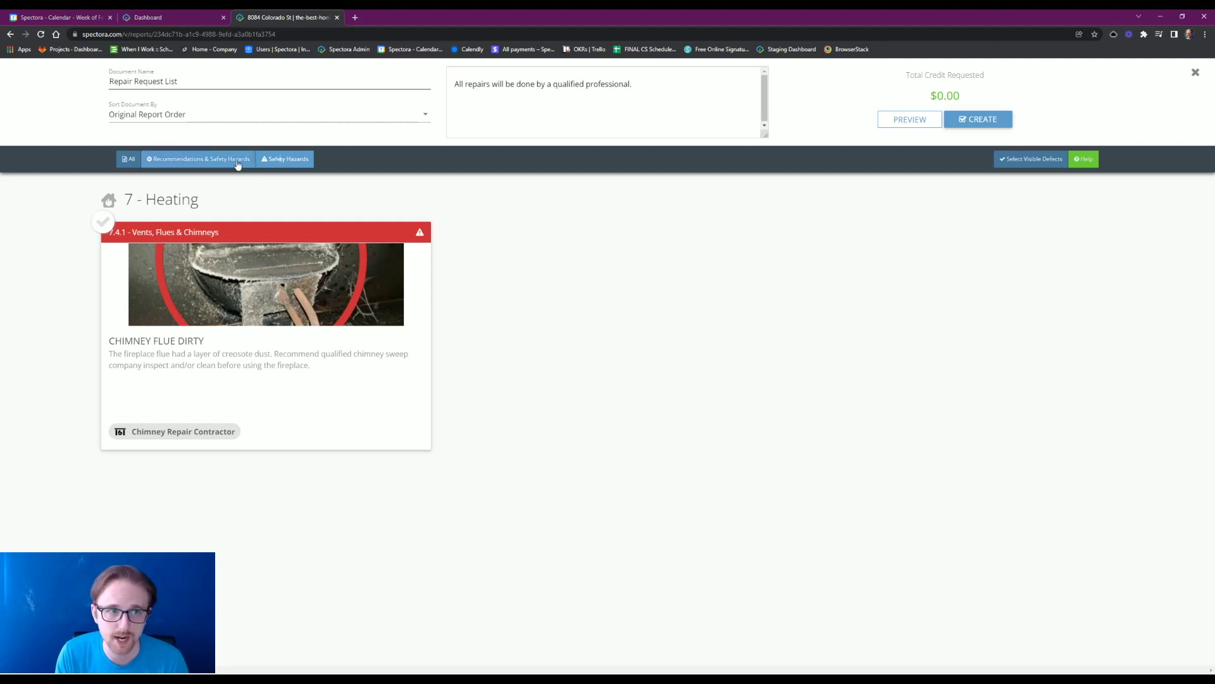
click(178, 164)
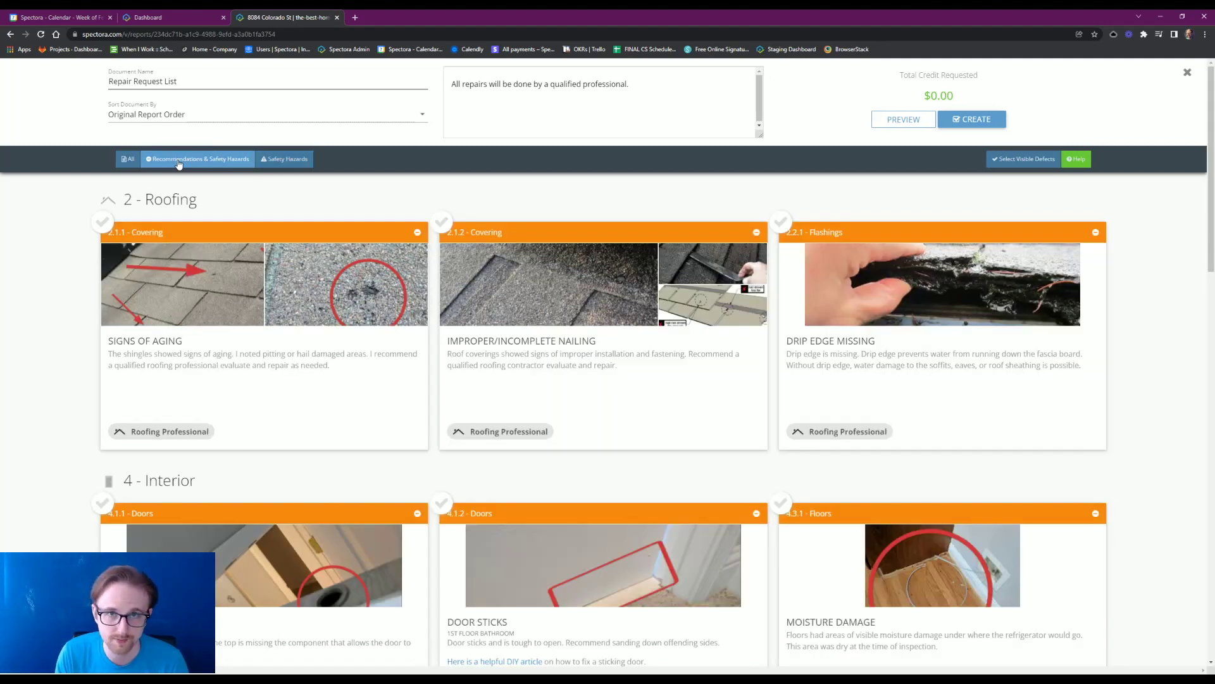
click(128, 159)
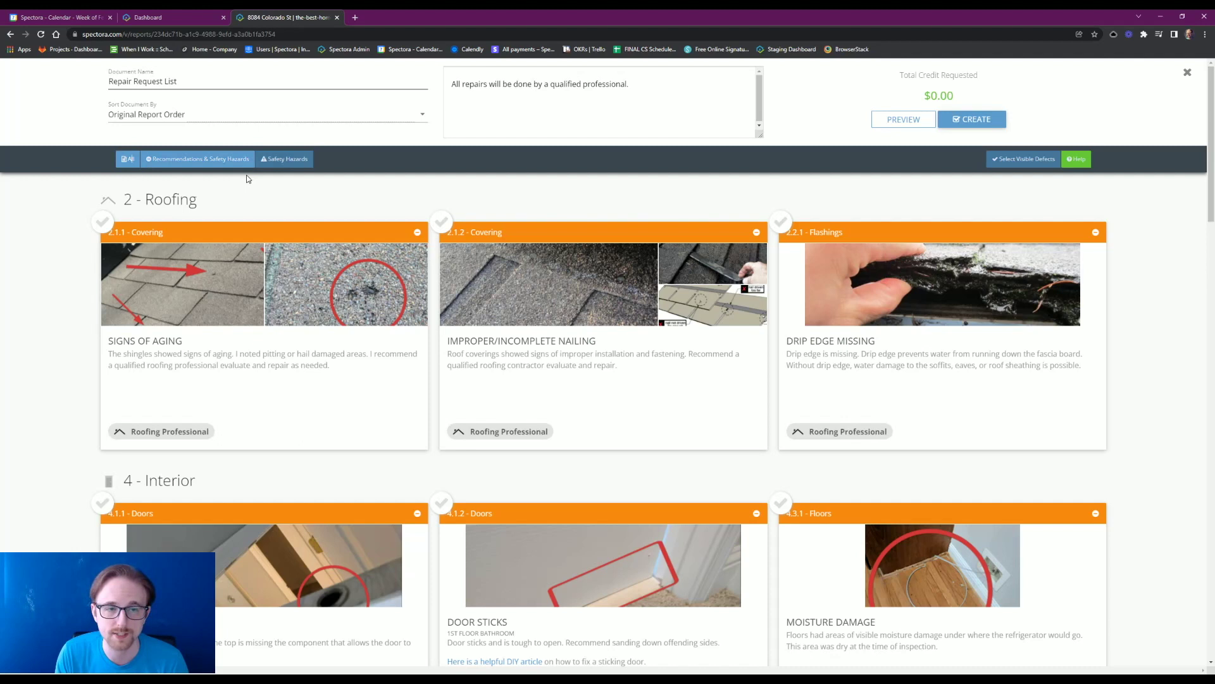
Step: Include the Signs of Aging roofing item with a $1000 credit
click(104, 226)
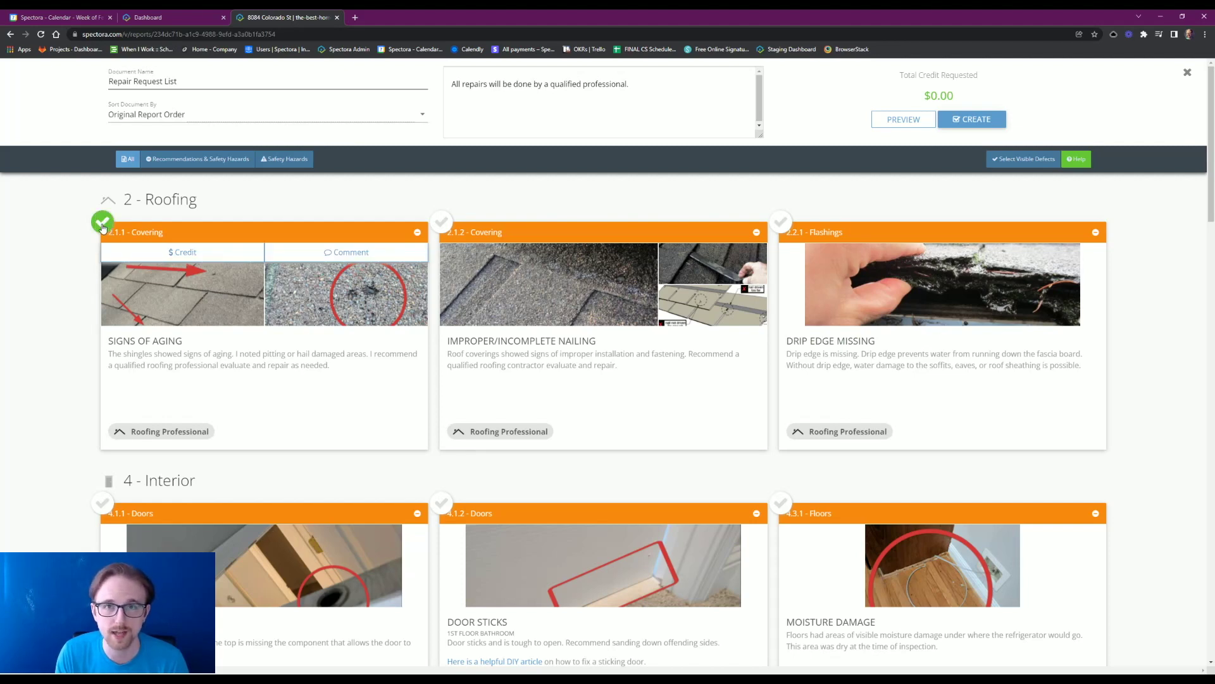
click(170, 253)
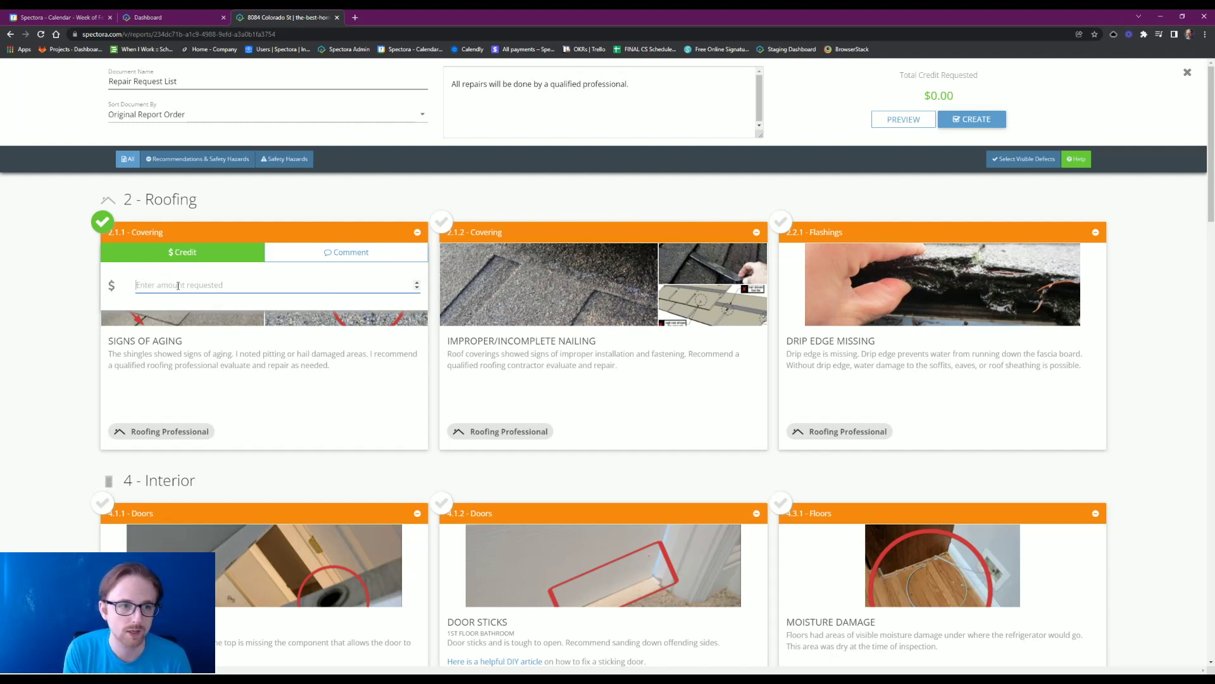
text(1000)
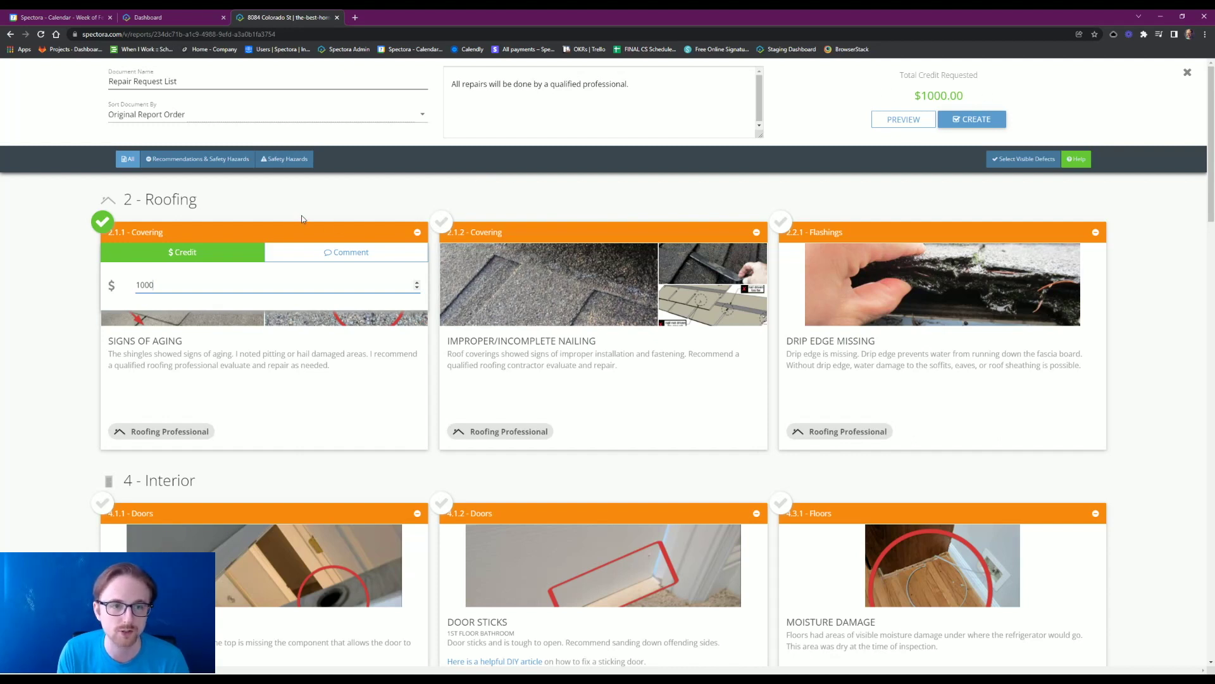
Step: Add a Replacement Requested comment to the Signs of Aging item and clear the extra comment lines
click(321, 254)
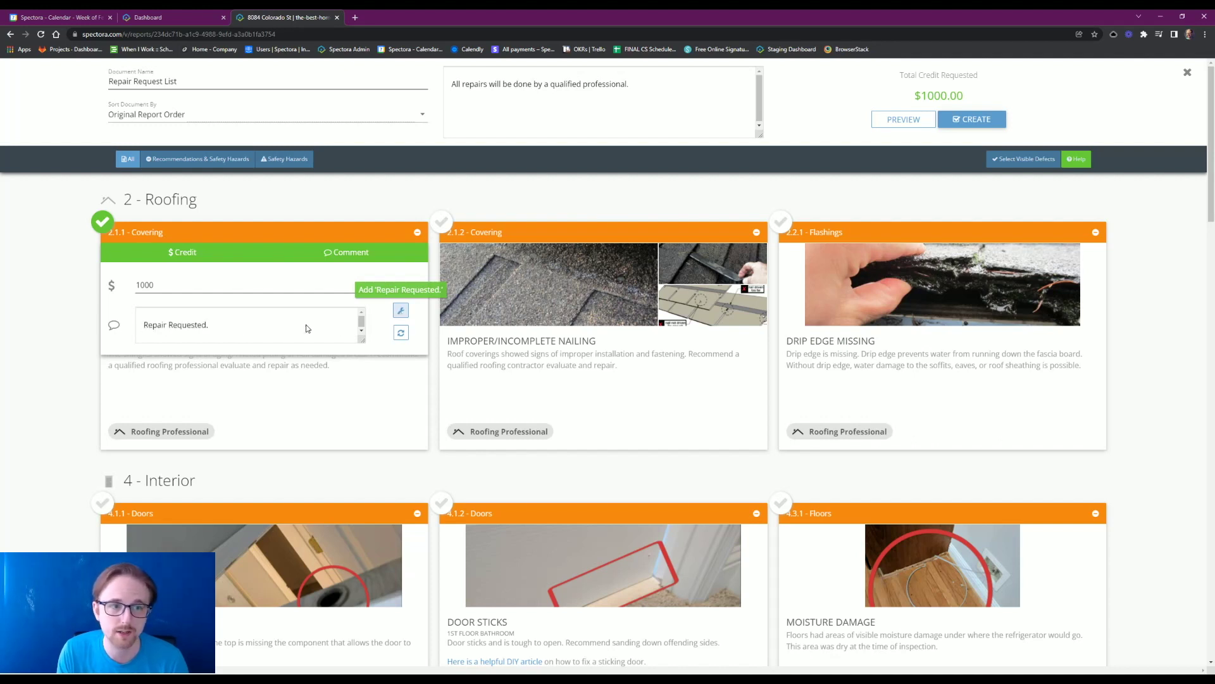
click(400, 340)
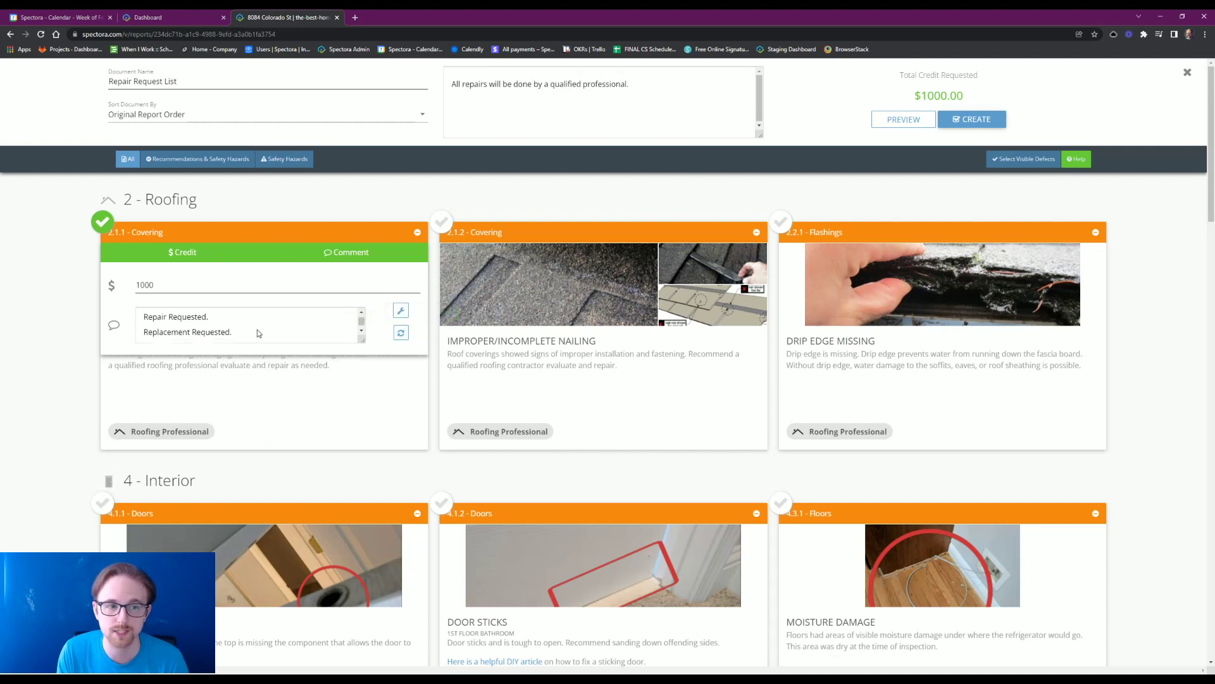
drag(235, 337, 141, 313)
key(BackSpace)
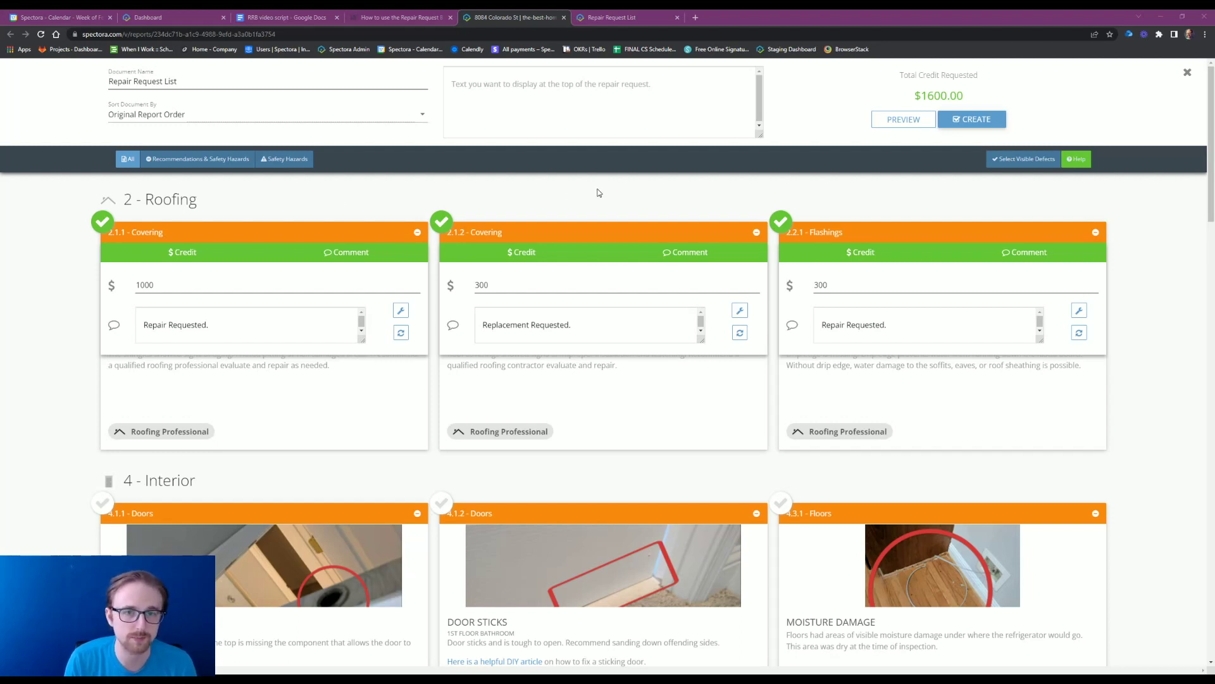
Step: Preview the Repair Request List down to its $1600 Total Credit Requested
click(902, 120)
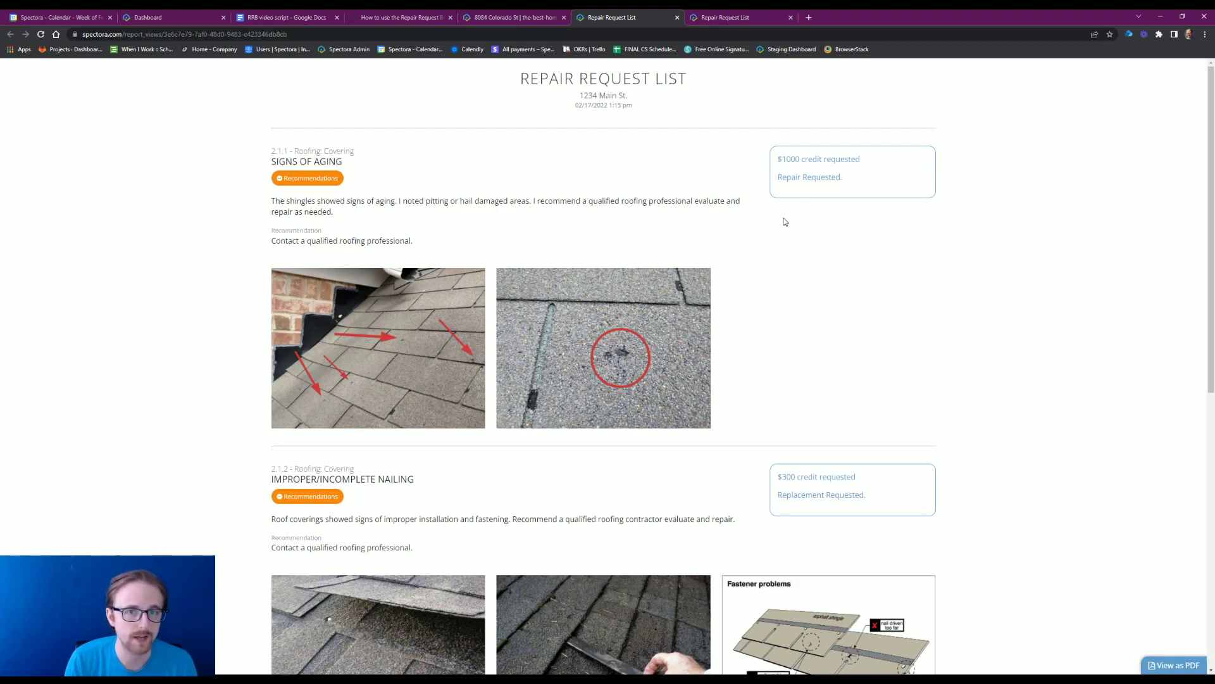
scroll(725, 260, down, 2)
scroll(760, 298, down, 7)
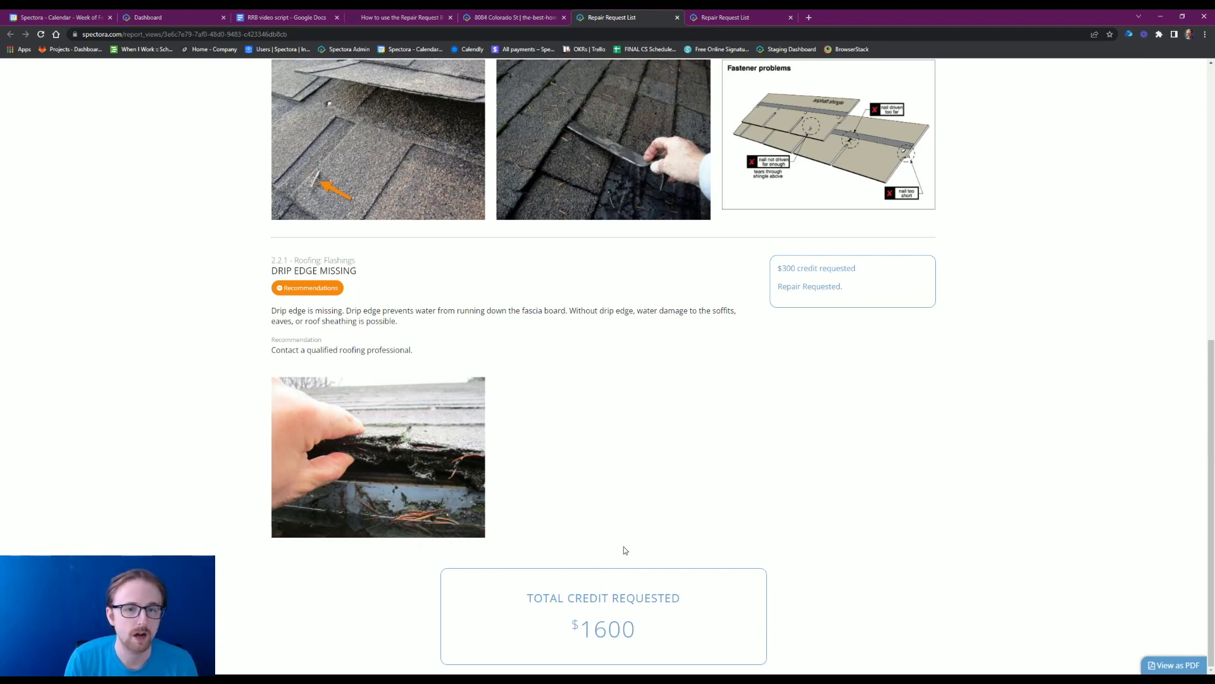
scroll(624, 546, up, 6)
scroll(627, 544, down, 6)
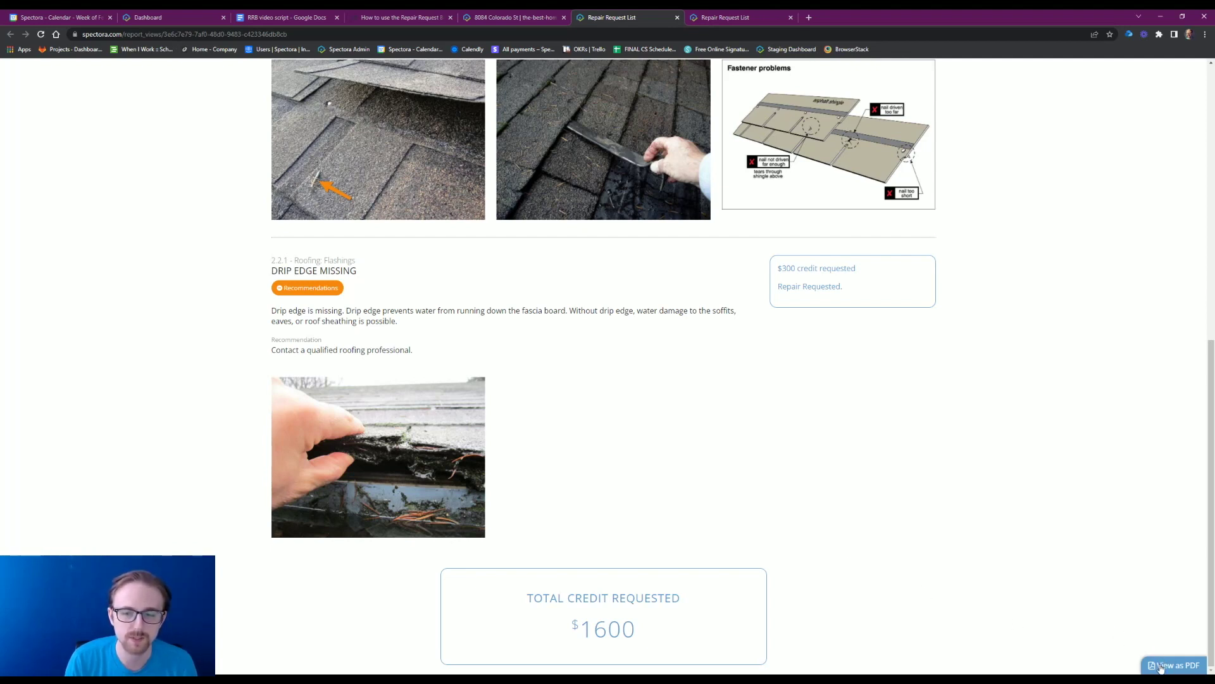
Step: Look over the list as a PDF, then close the PDF and preview tabs
click(1161, 667)
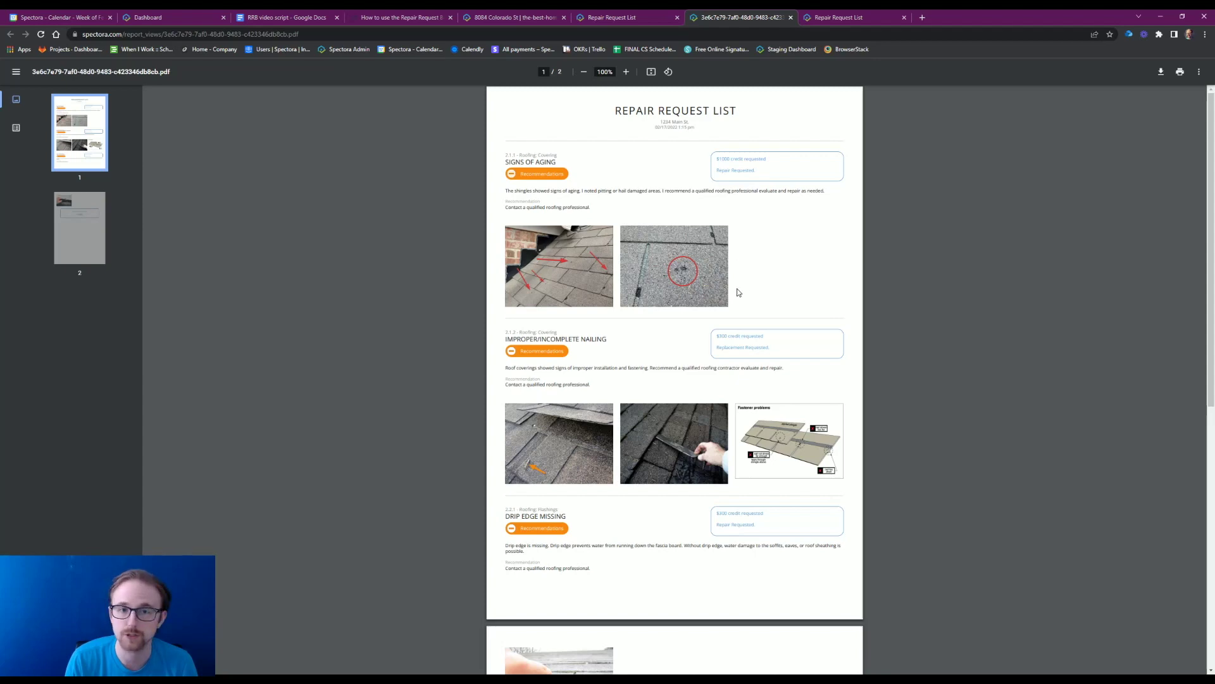
scroll(737, 292, down, 5)
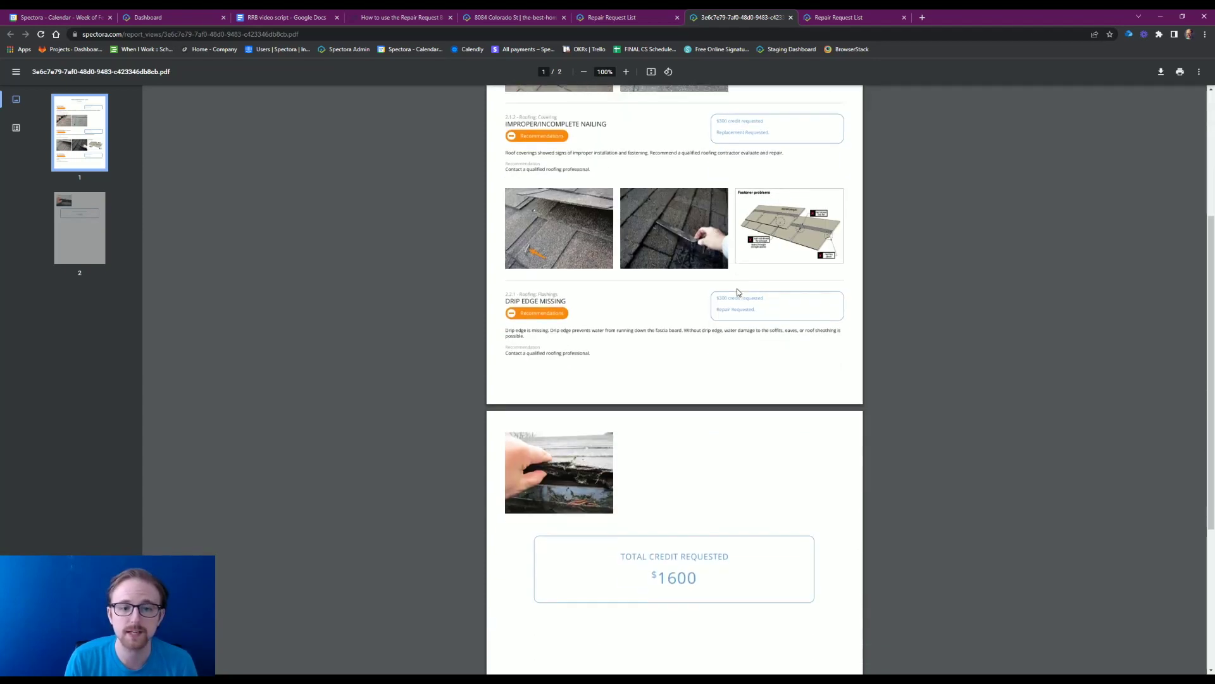
scroll(737, 293, up, 5)
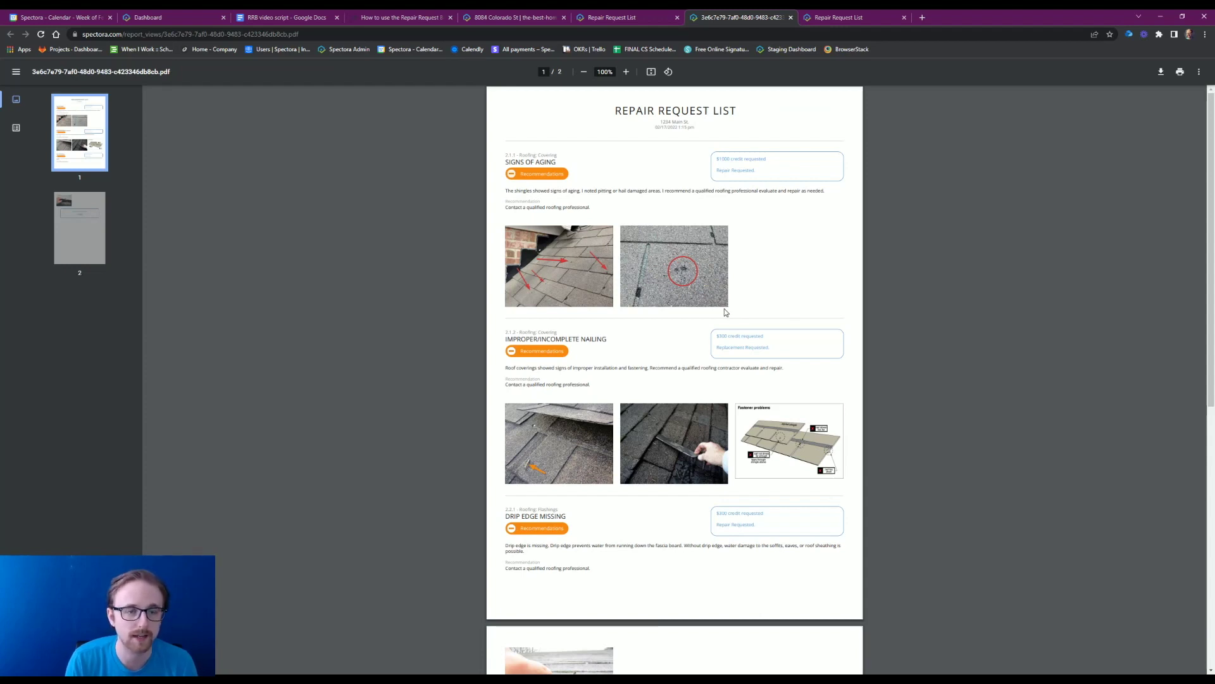
key(ctrl+w)
key(ctrl+w)
key(ctrl+w)
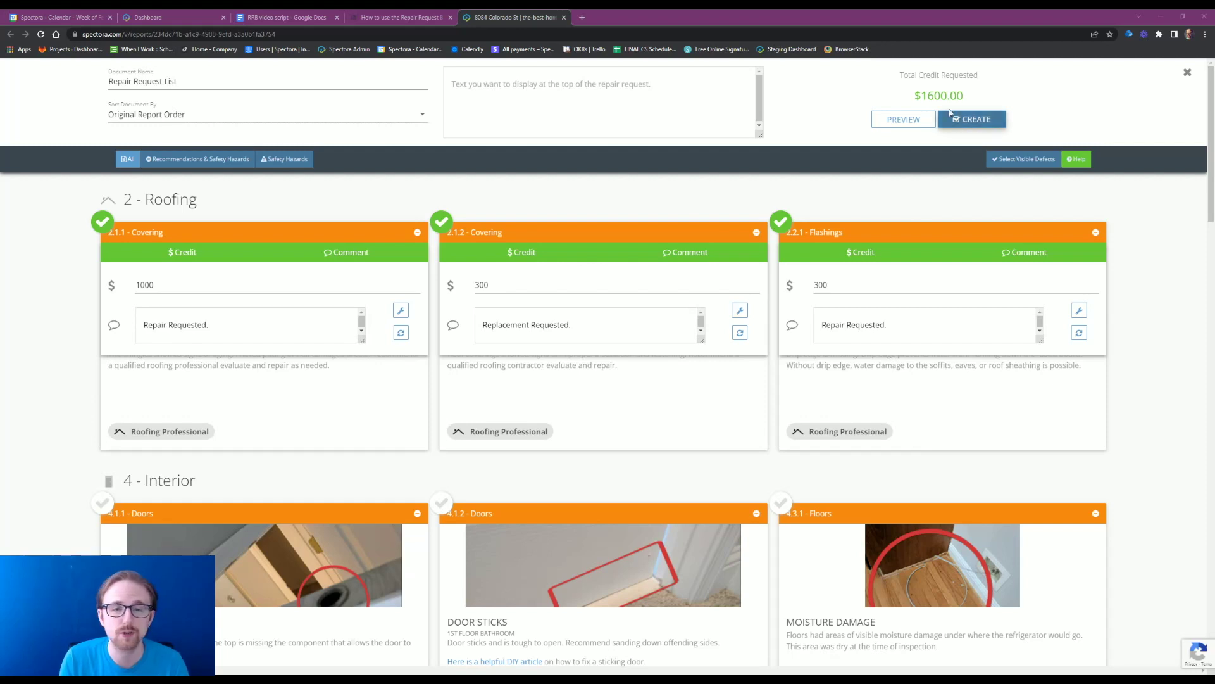
Step: Create the repair request and open its email form, ready to enter the recipient
click(956, 123)
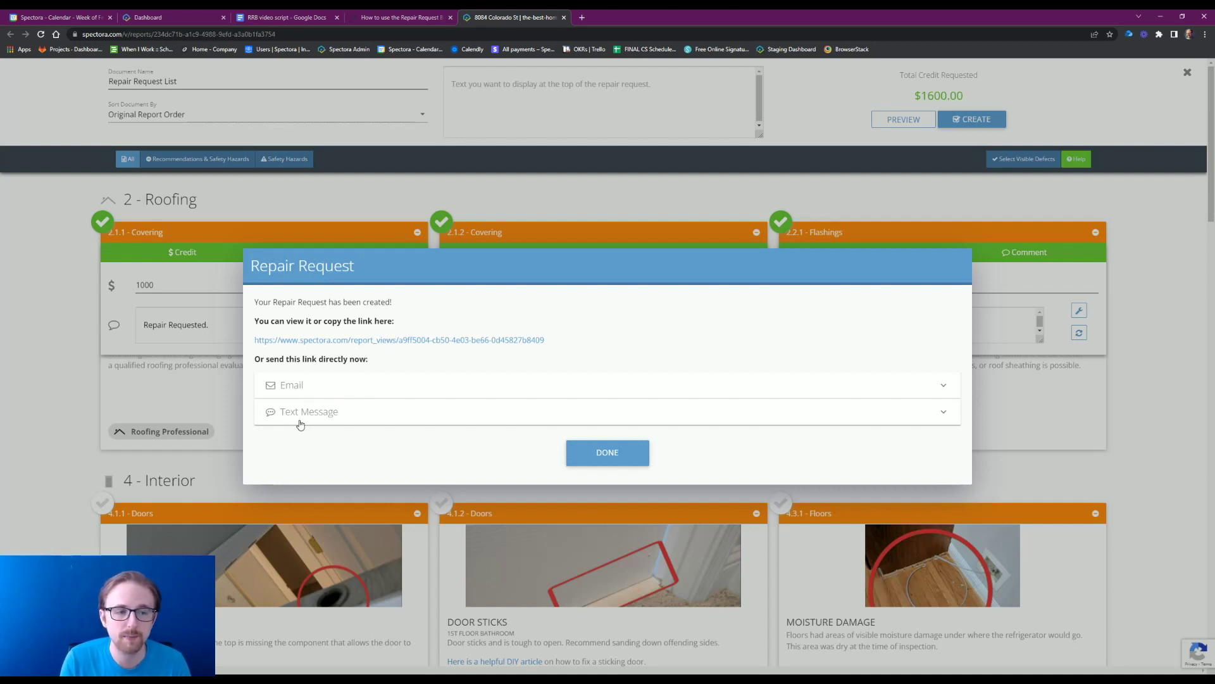
click(325, 385)
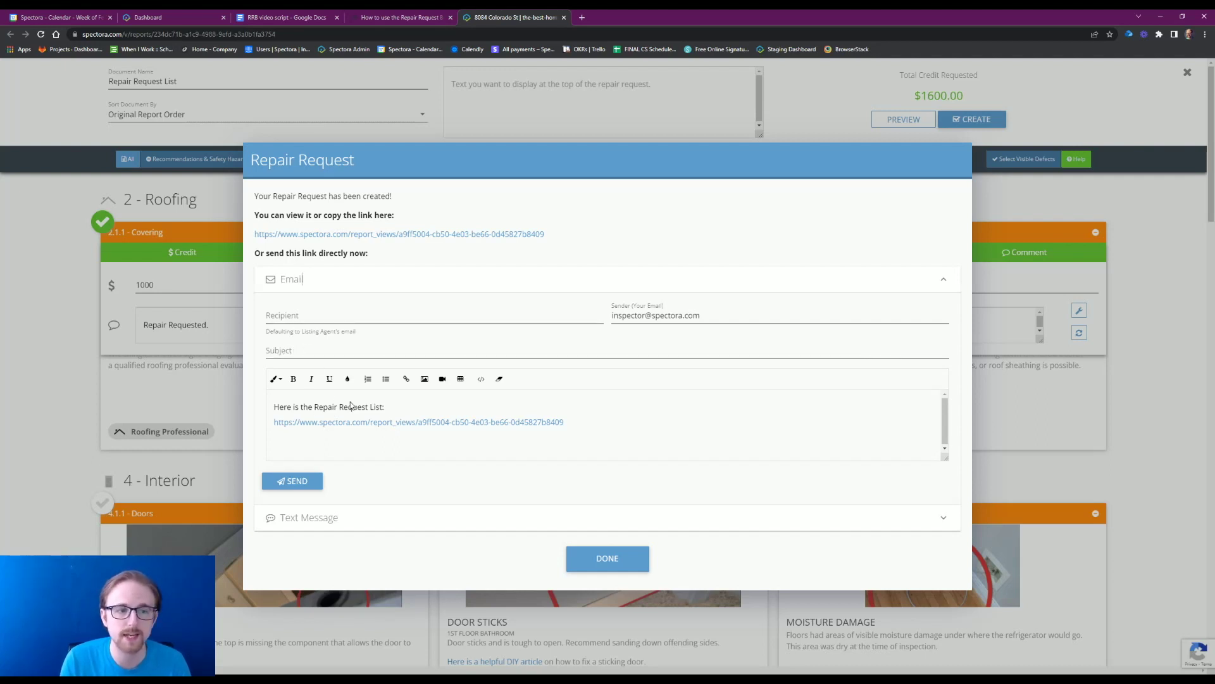
drag(382, 409, 301, 409)
click(417, 409)
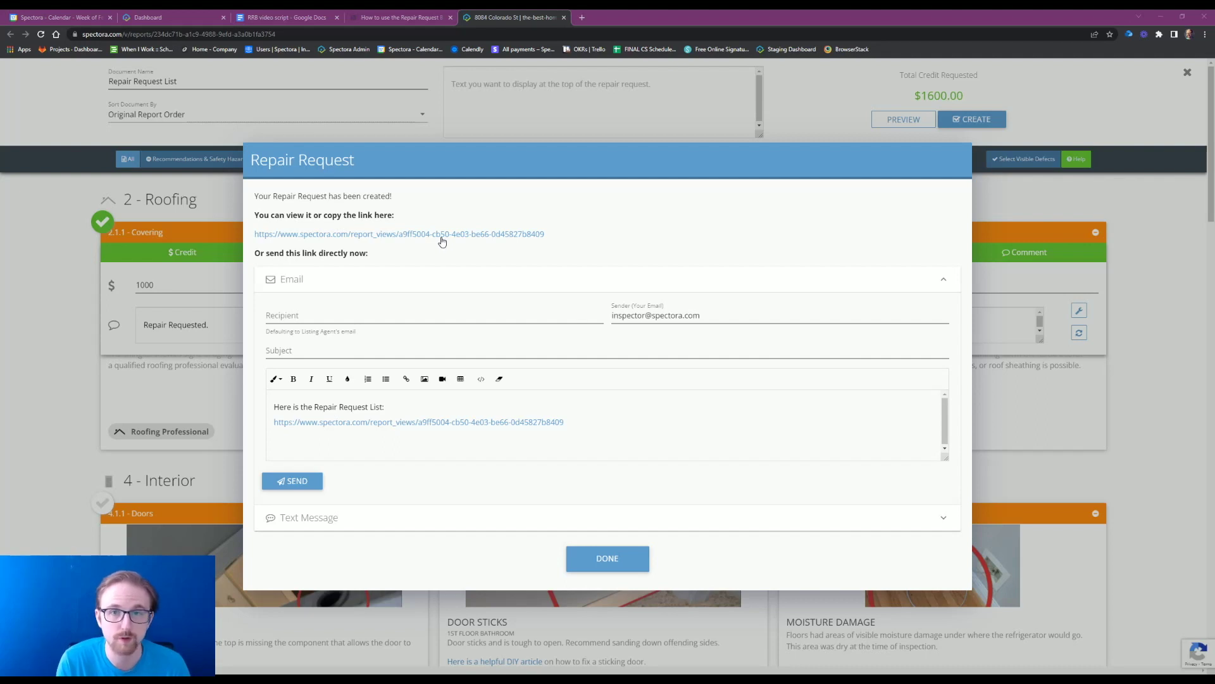
click(308, 319)
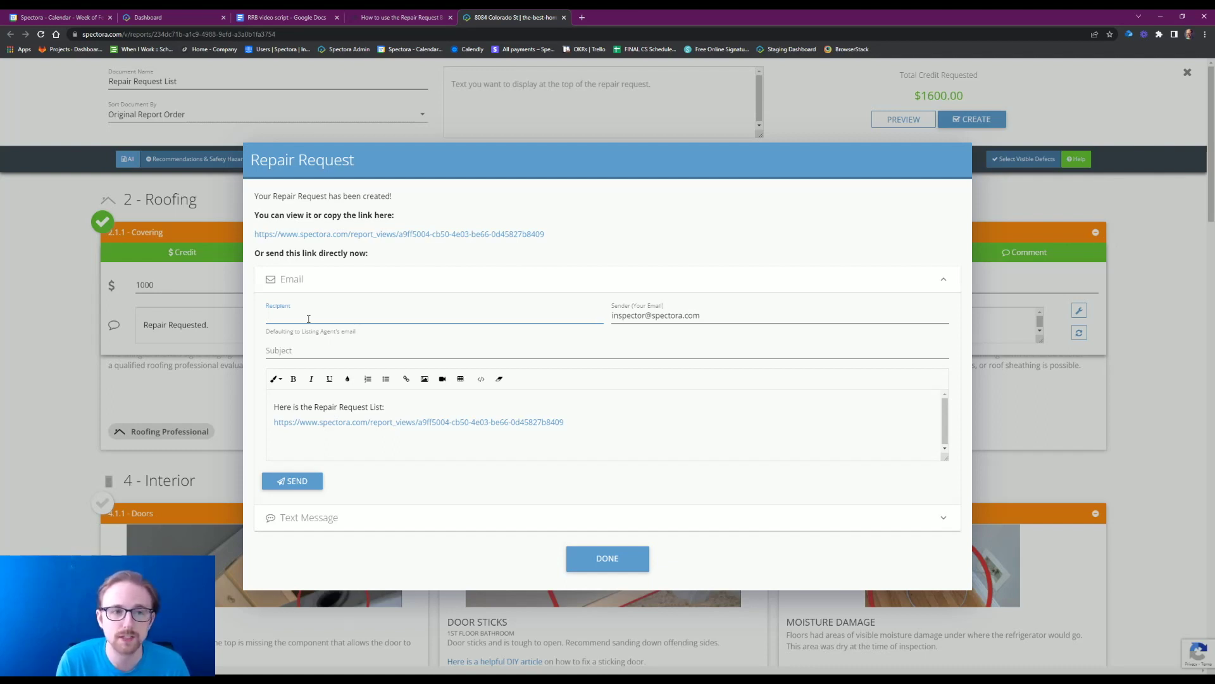
Step: Open the created Repair Request List from its link and reopen it with Edit RRB
click(433, 233)
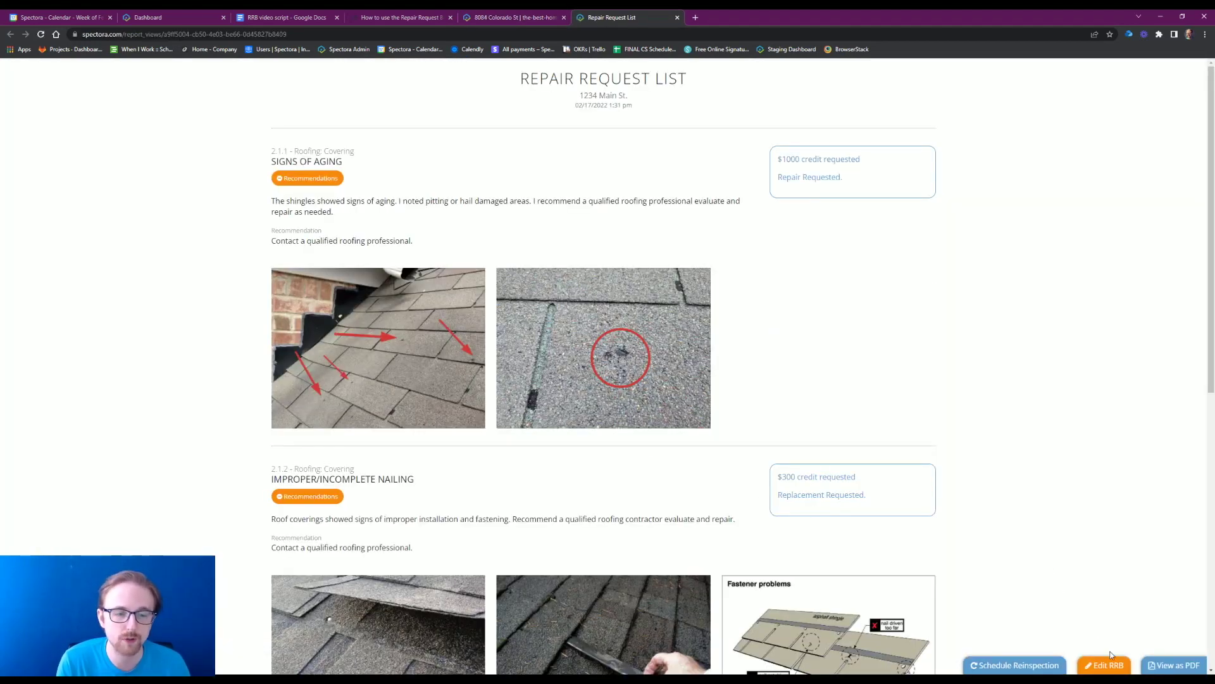
click(1109, 666)
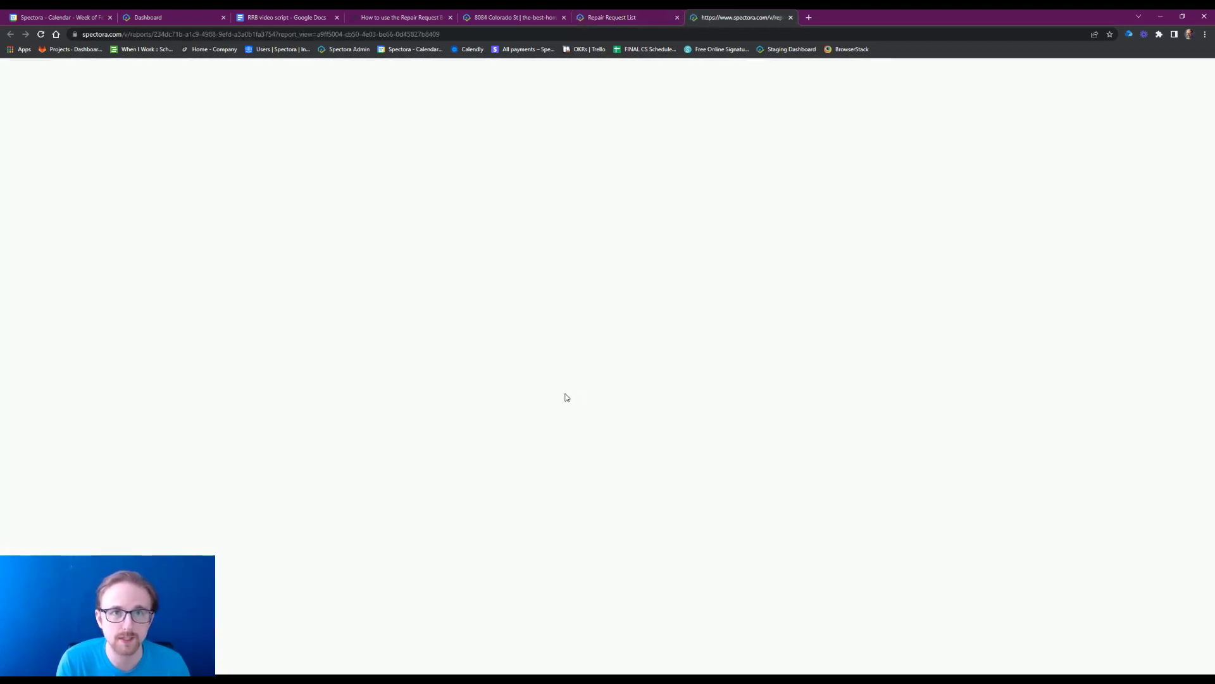